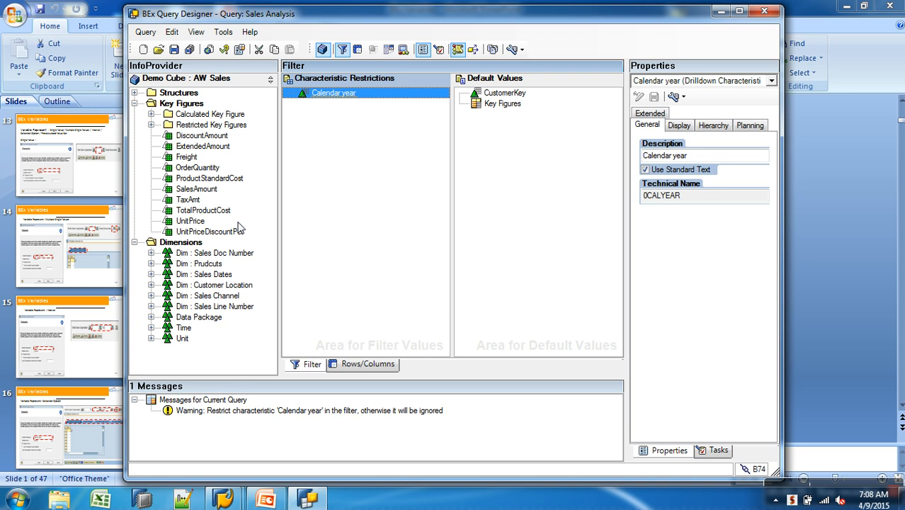
Create a new query on the [AWCSALES] Demo Cube : AW Sales InfoProvider, discarding the unsaved changes to Sales Analysis
{"action": "left_click", "coordinate": [143, 48]}
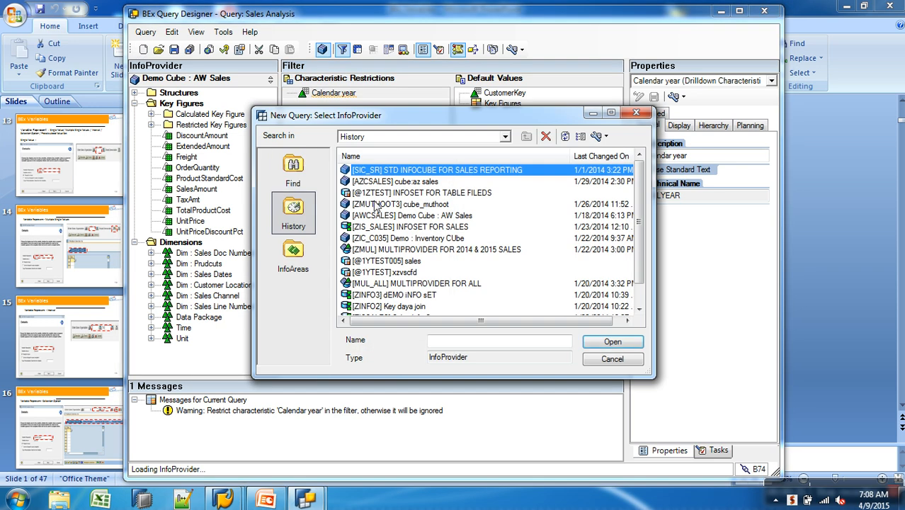
{"action": "left_click", "coordinate": [415, 228]}
{"action": "left_click", "coordinate": [416, 216]}
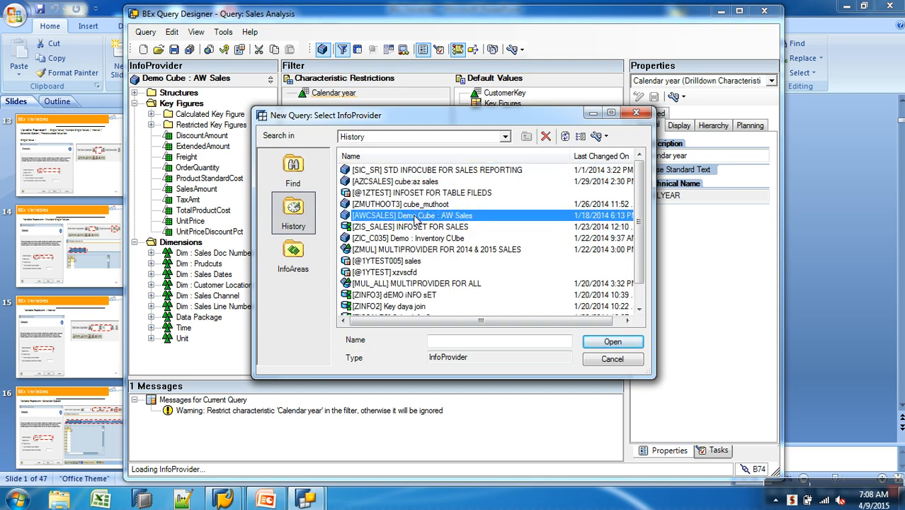
{"action": "left_click", "coordinate": [636, 345]}
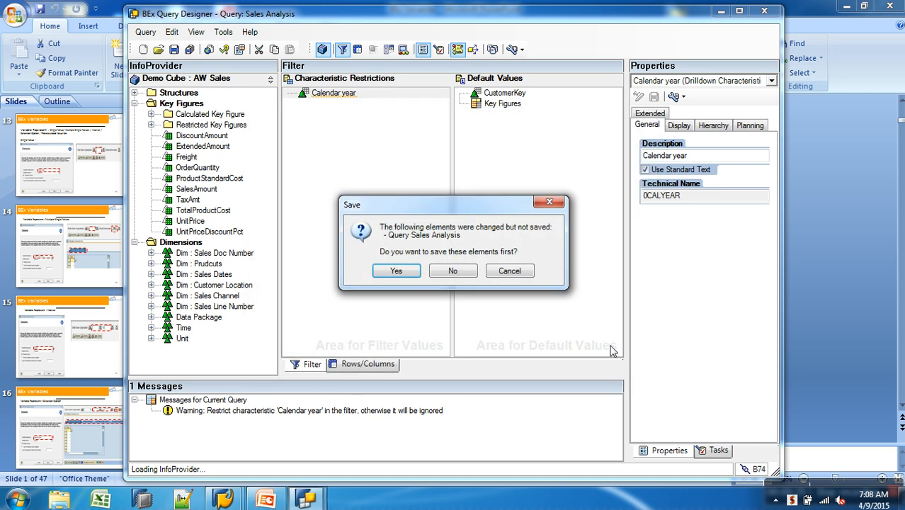
{"action": "left_click", "coordinate": [460, 271]}
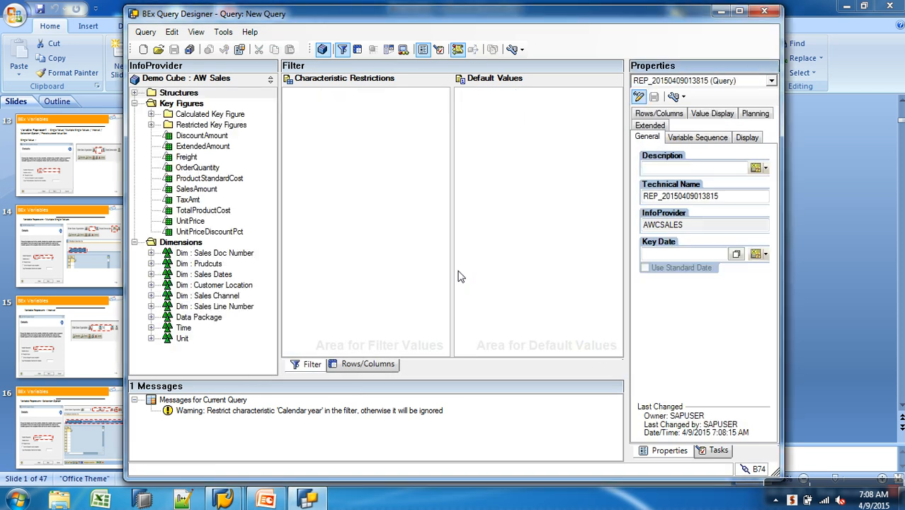
Place the Calendar year characteristic in the rows and the OrderQuantity and SalesAmount key figures in the columns
{"action": "left_click", "coordinate": [386, 364]}
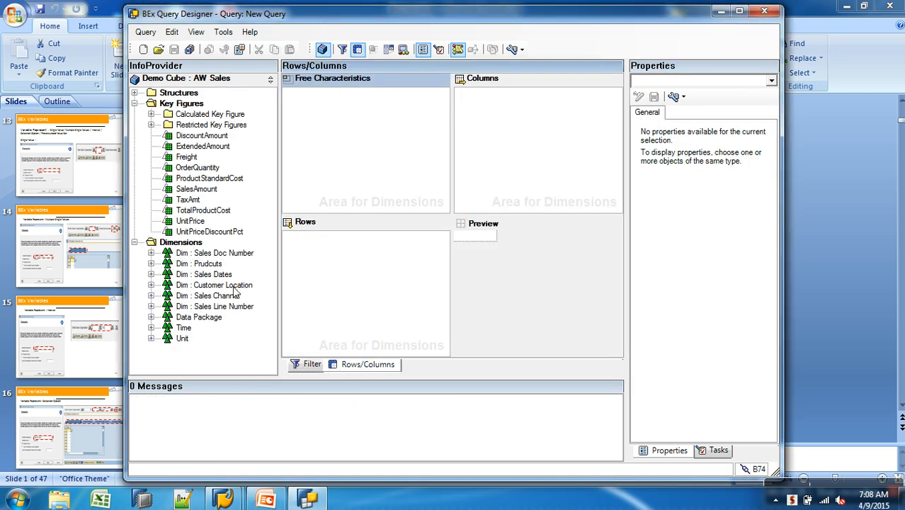
{"action": "left_click", "coordinate": [151, 328]}
{"action": "left_click_drag", "start_coordinate": [203, 331], "coordinate": [351, 244]}
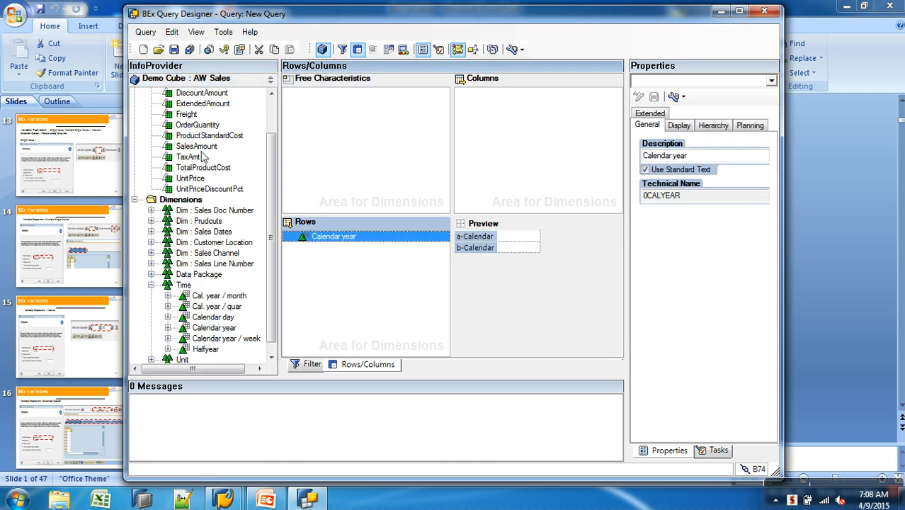
{"action": "left_click_drag", "start_coordinate": [201, 127], "coordinate": [468, 134]}
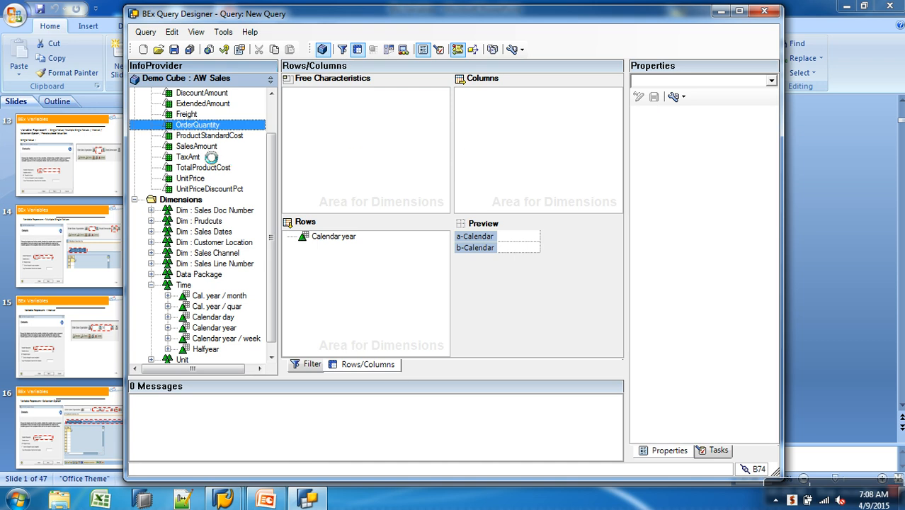
{"action": "left_click_drag", "start_coordinate": [204, 146], "coordinate": [488, 139]}
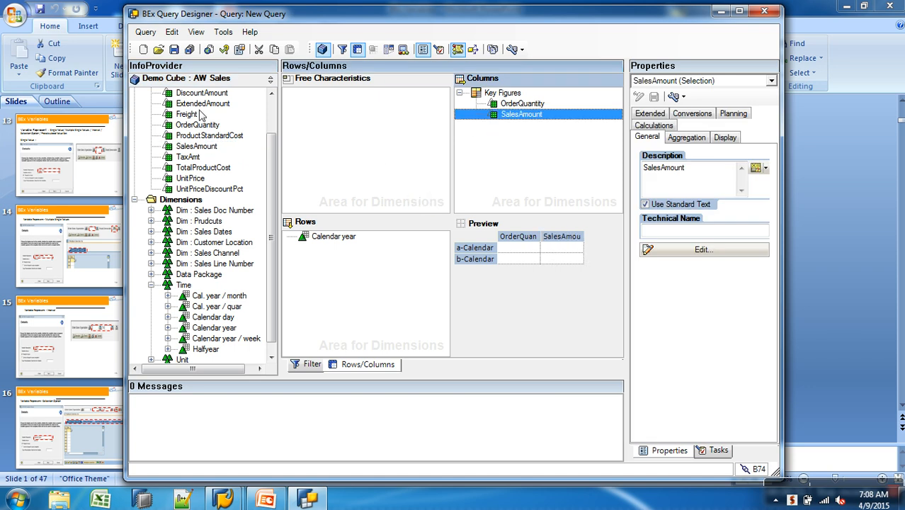
Save the query with the description "top performing year" and the technical name TOPYEAR
{"action": "left_click", "coordinate": [173, 48]}
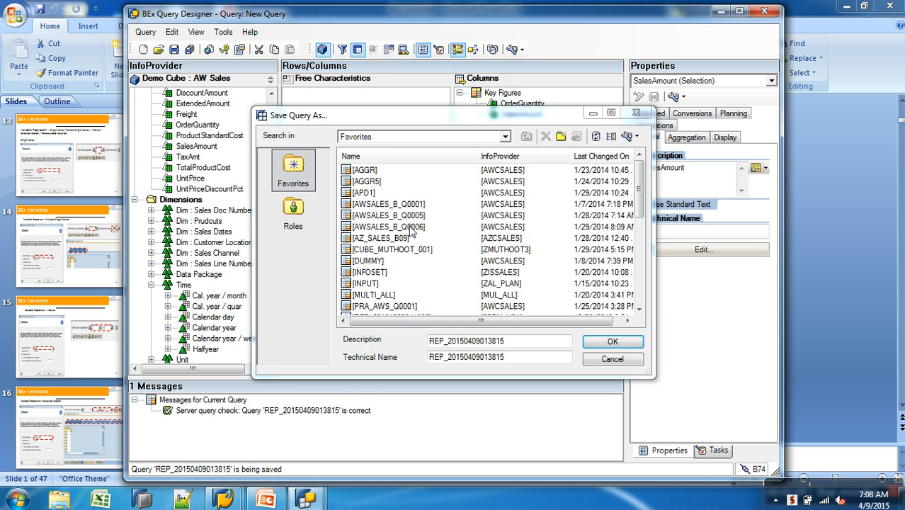
{"action": "left_click_drag", "start_coordinate": [515, 343], "coordinate": [388, 341]}
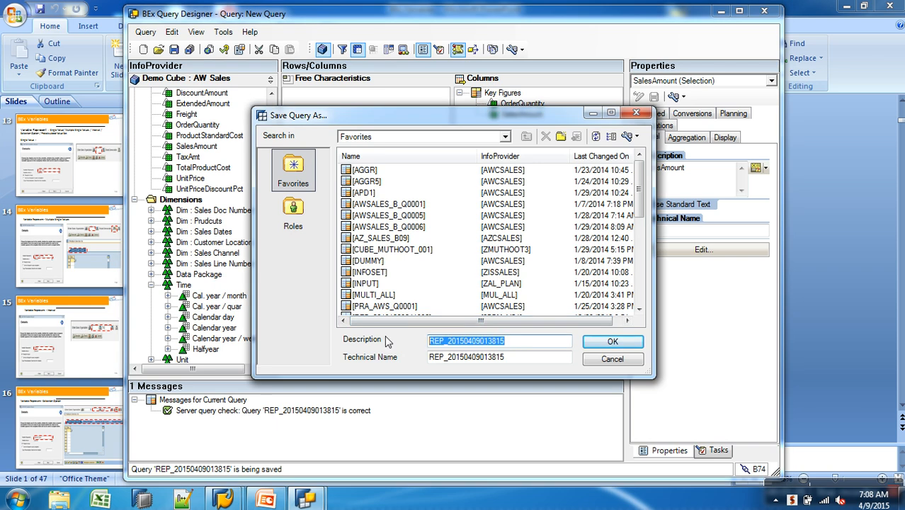
{"action": "type", "text": "top performing year"}
{"action": "key", "text": "Tab"}
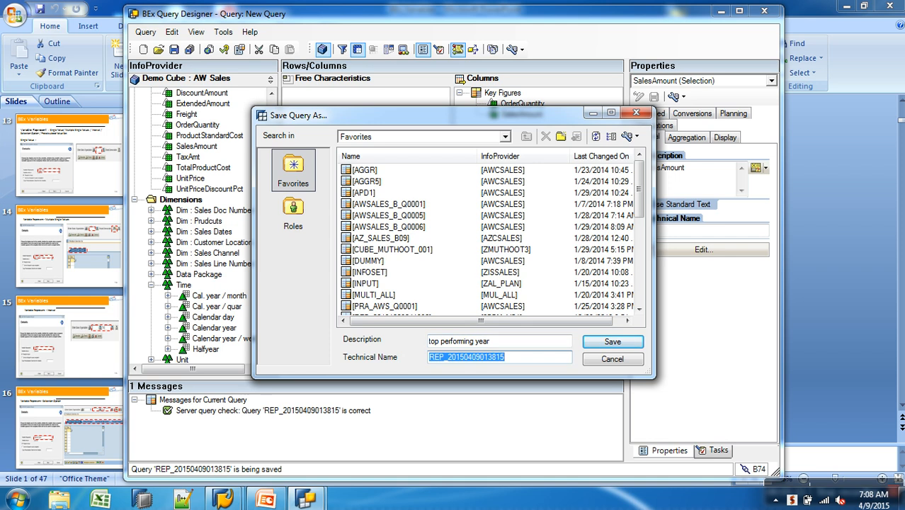
{"action": "type", "text": "TOPYEAR"}
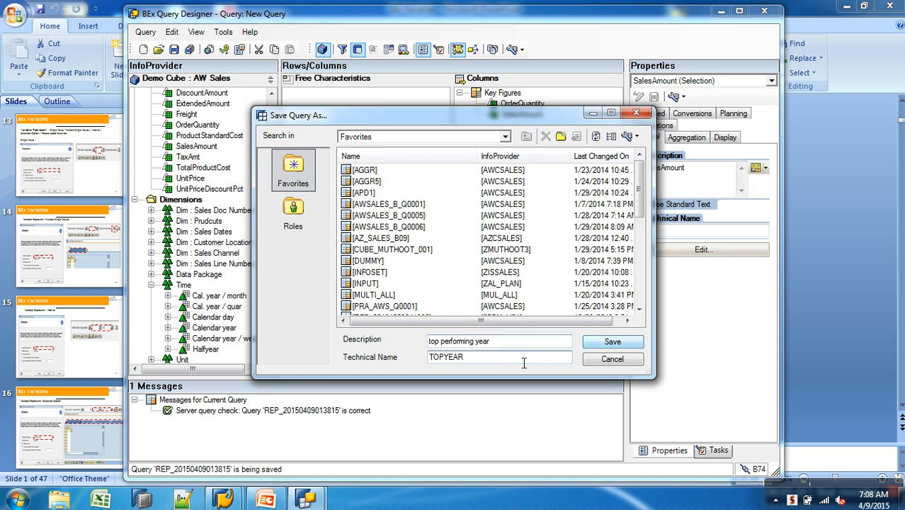
{"action": "left_click_drag", "start_coordinate": [481, 358], "coordinate": [382, 357]}
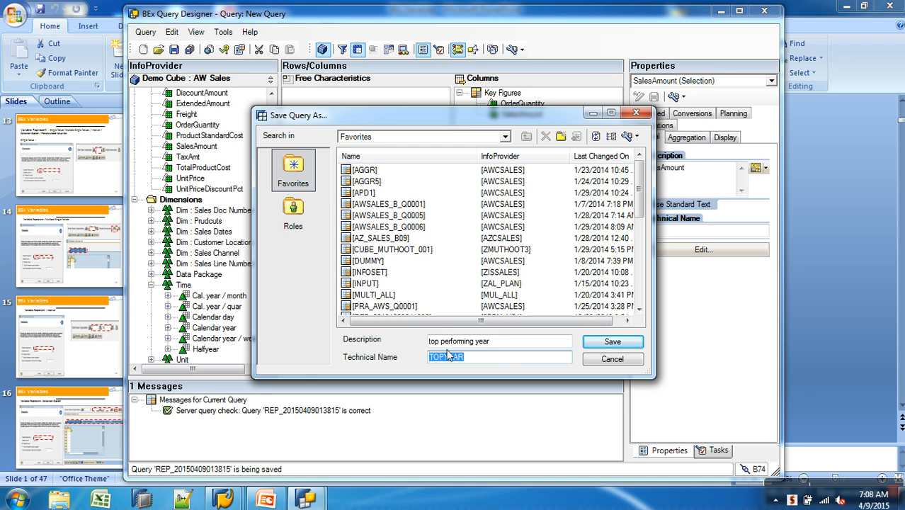
{"action": "left_click", "coordinate": [610, 342]}
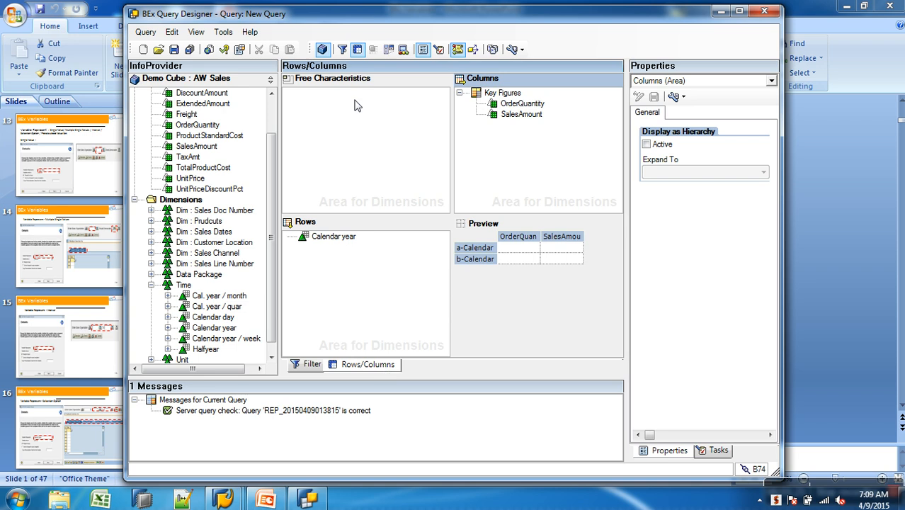
Add a new condition to the top performing year query
{"action": "left_click", "coordinate": [387, 49]}
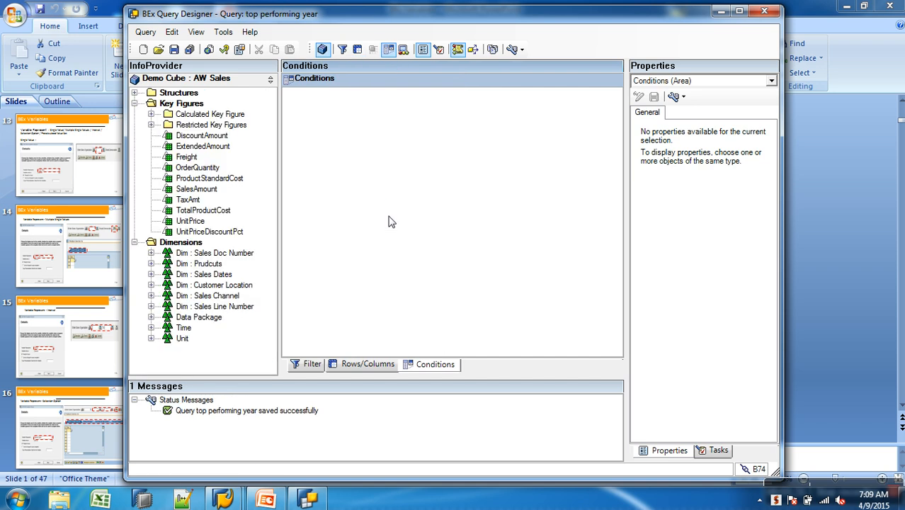
{"action": "right_click", "coordinate": [381, 112]}
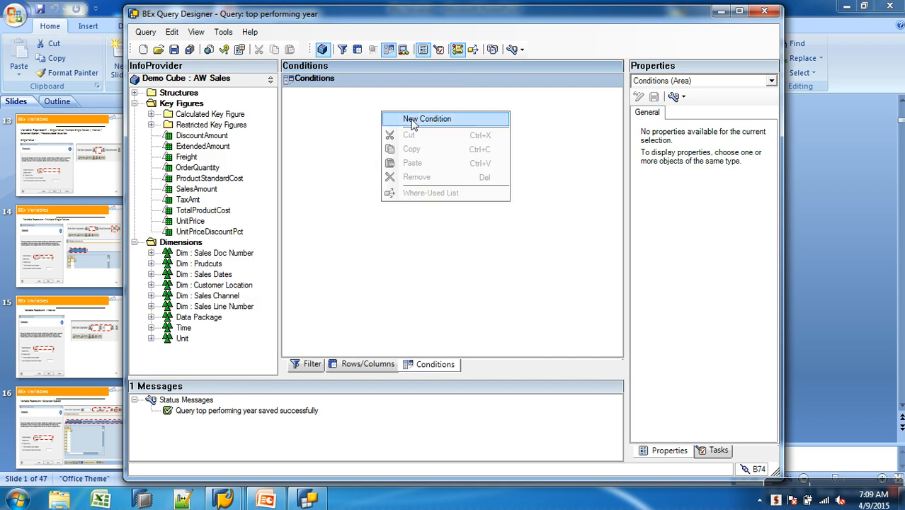
{"action": "left_click", "coordinate": [411, 122]}
Define Condition 1 with key figure SalesAmount, operator Top N and value 3, and save the query
{"action": "right_click", "coordinate": [334, 96]}
{"action": "left_click", "coordinate": [364, 103]}
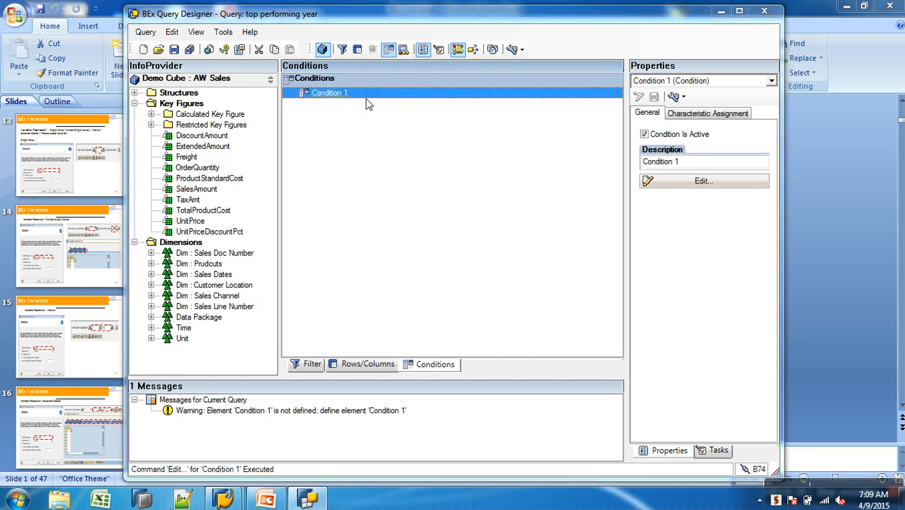
{"action": "left_click", "coordinate": [595, 153]}
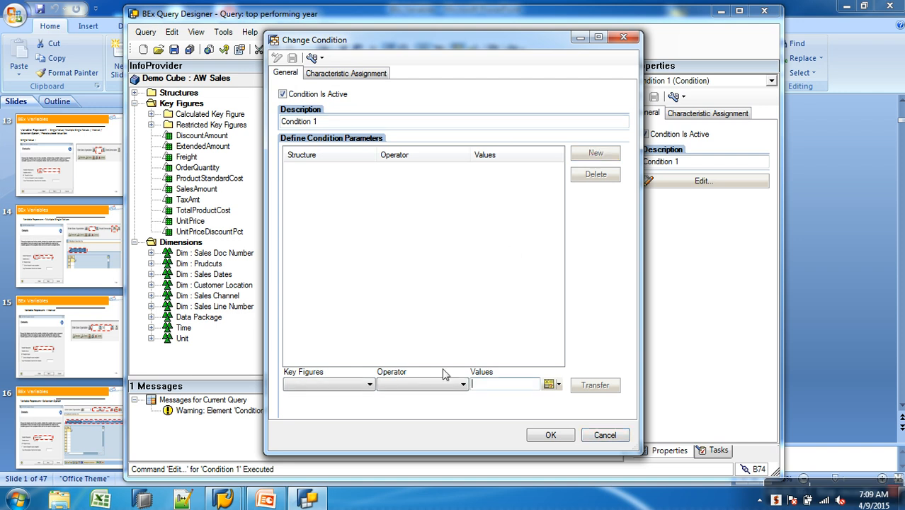
{"action": "left_click", "coordinate": [362, 385]}
{"action": "left_click", "coordinate": [353, 413]}
{"action": "left_click", "coordinate": [405, 387]}
{"action": "left_click", "coordinate": [397, 328]}
{"action": "left_click", "coordinate": [514, 389]}
{"action": "type", "text": "3"}
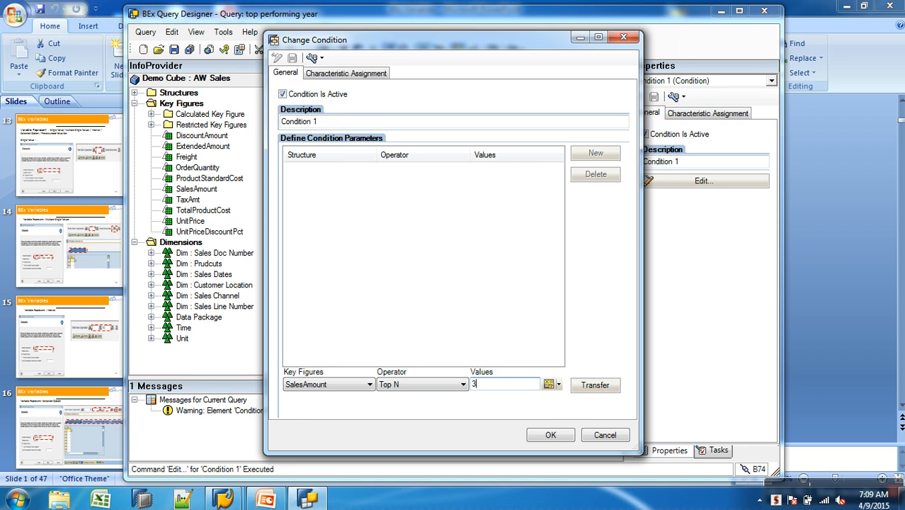
{"action": "left_click", "coordinate": [603, 389]}
{"action": "left_click", "coordinate": [548, 435]}
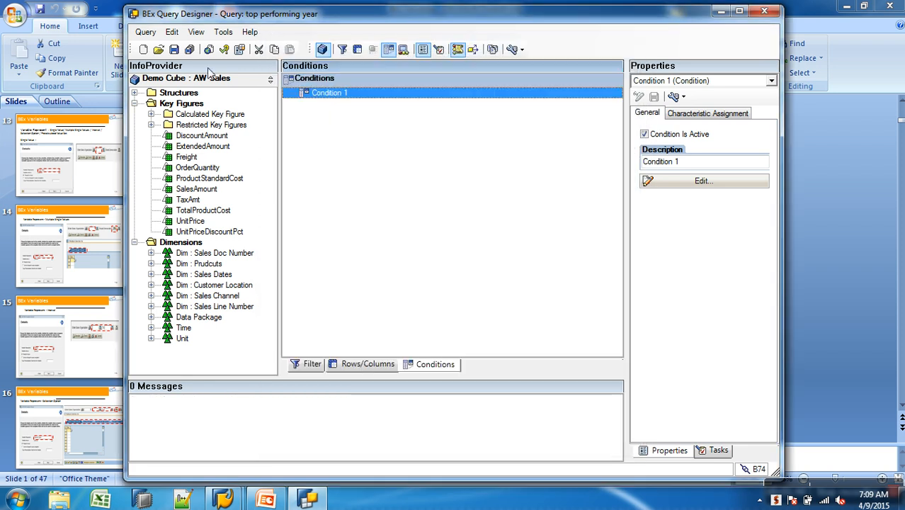
{"action": "left_click", "coordinate": [176, 51]}
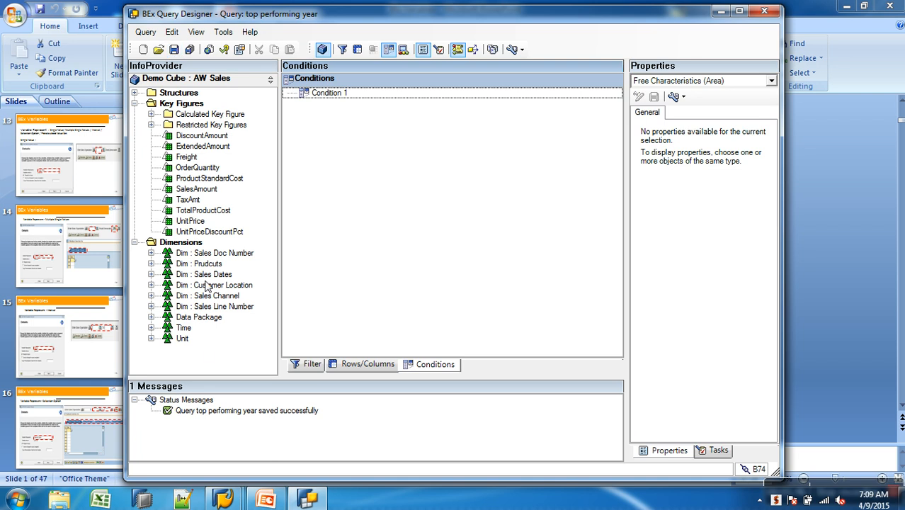
Switch to the SAP Easy Access session and start the Query Monitor with transaction rsrt
{"action": "left_click", "coordinate": [227, 499]}
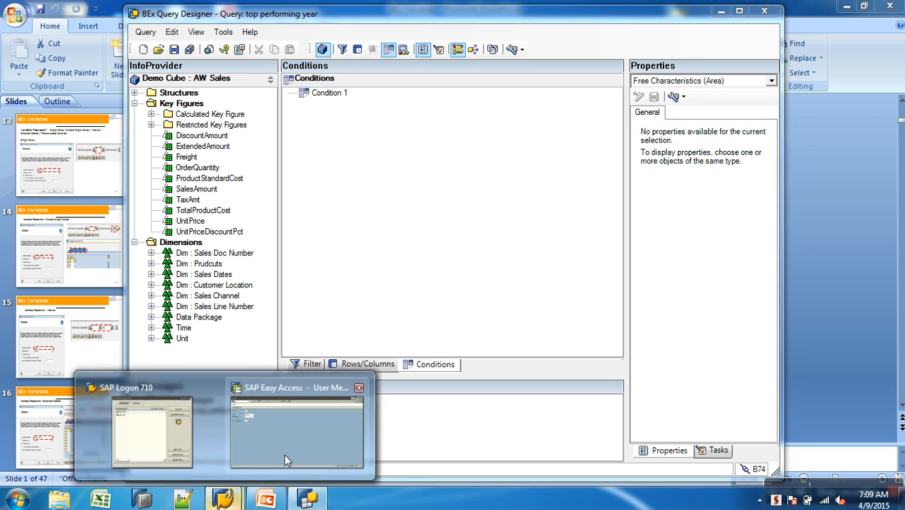
{"action": "left_click", "coordinate": [284, 453]}
{"action": "type", "text": "rsrt"}
{"action": "key", "text": "Return"}
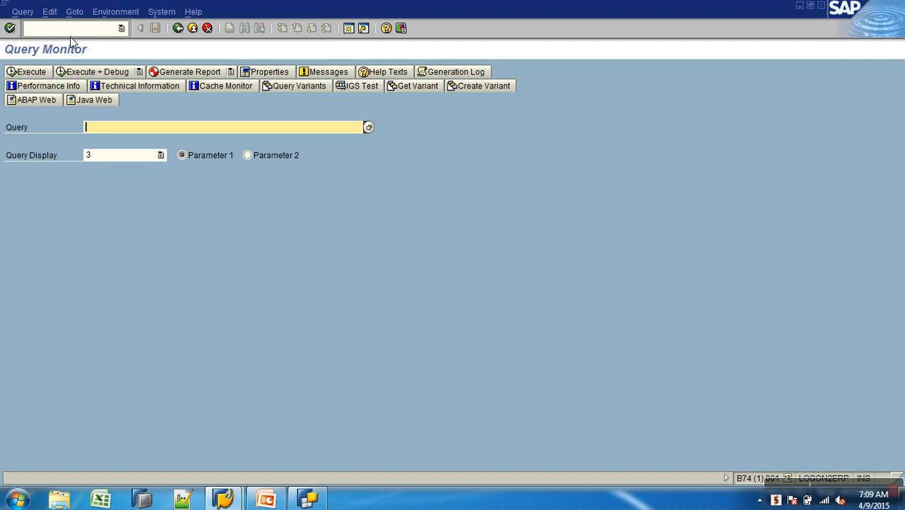
Enter AWCSALES/TOPYEAR as the query, change the query display mode and execute the query
{"action": "key", "text": "space"}
{"action": "left_click", "coordinate": [147, 150]}
{"action": "left_click_drag", "start_coordinate": [225, 129], "coordinate": [84, 128]}
{"action": "type", "text": "T0PYEAR"}
{"action": "key", "text": "Home"}
{"action": "type", "text": "AWCSALES/"}
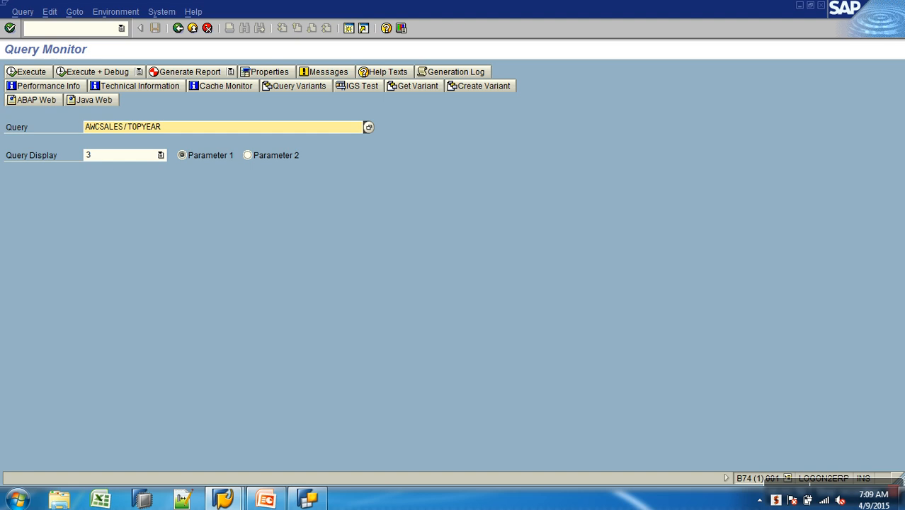
{"action": "left_click", "coordinate": [105, 156]}
{"action": "left_click", "coordinate": [97, 189]}
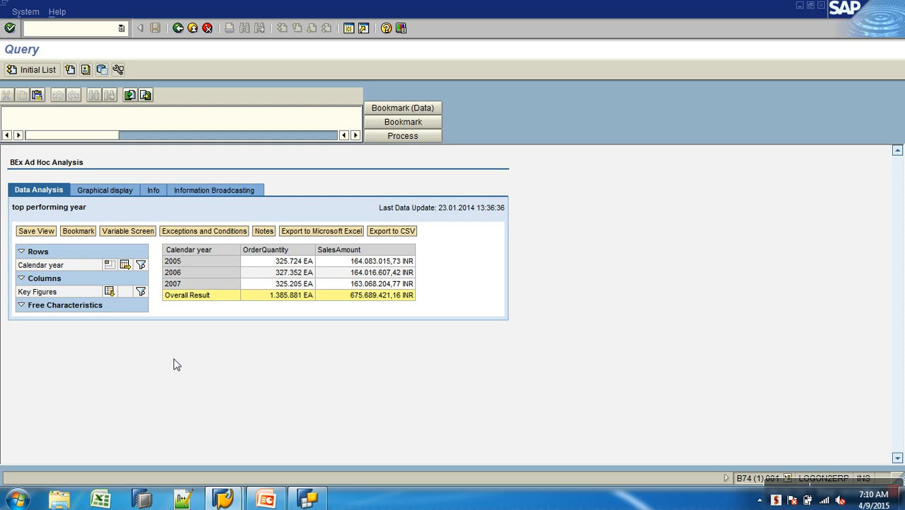
Switch to BEx Query Designer and open the query AWSALES_B_Q0006 from the history
{"action": "left_click", "coordinate": [307, 499]}
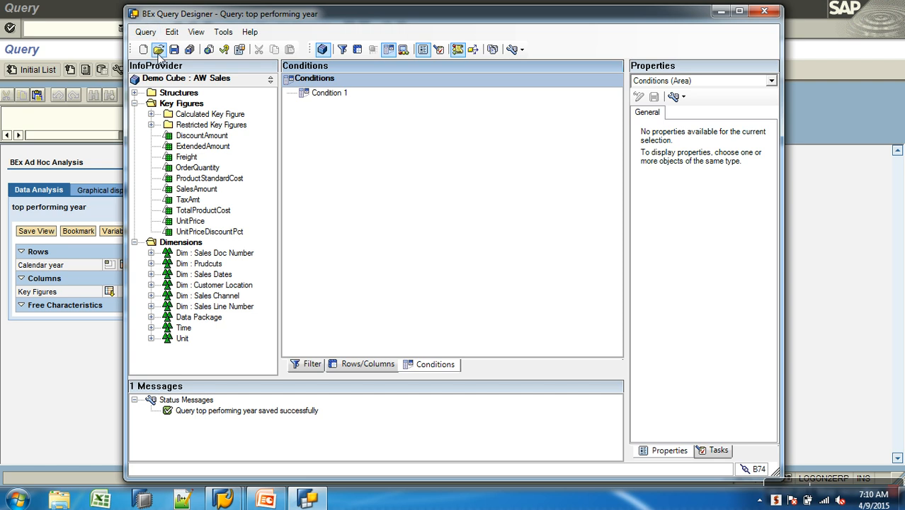
{"action": "left_click", "coordinate": [158, 49]}
{"action": "left_click", "coordinate": [369, 183]}
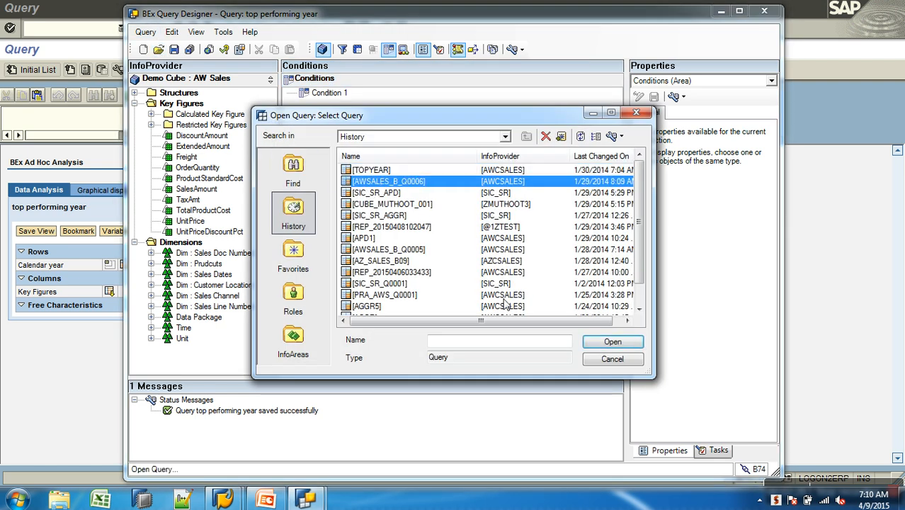
{"action": "left_click", "coordinate": [606, 343]}
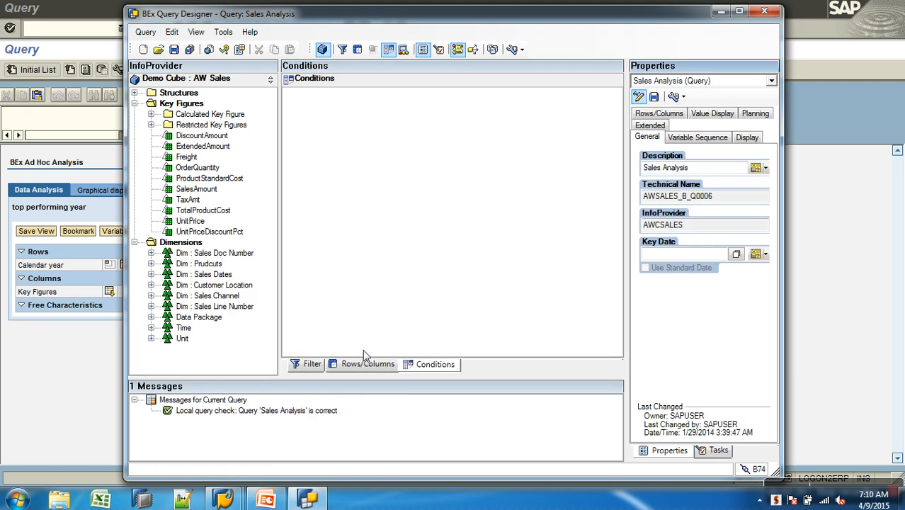
Remove the "d year:" variable from the Calendar year characteristic restriction in the query's filter
{"action": "left_click", "coordinate": [367, 363]}
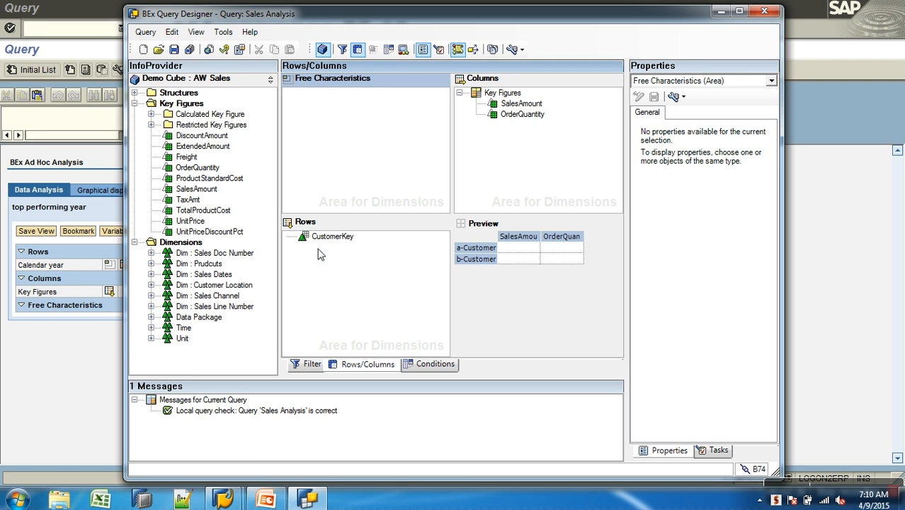
{"action": "left_click", "coordinate": [307, 364]}
{"action": "left_click", "coordinate": [287, 93]}
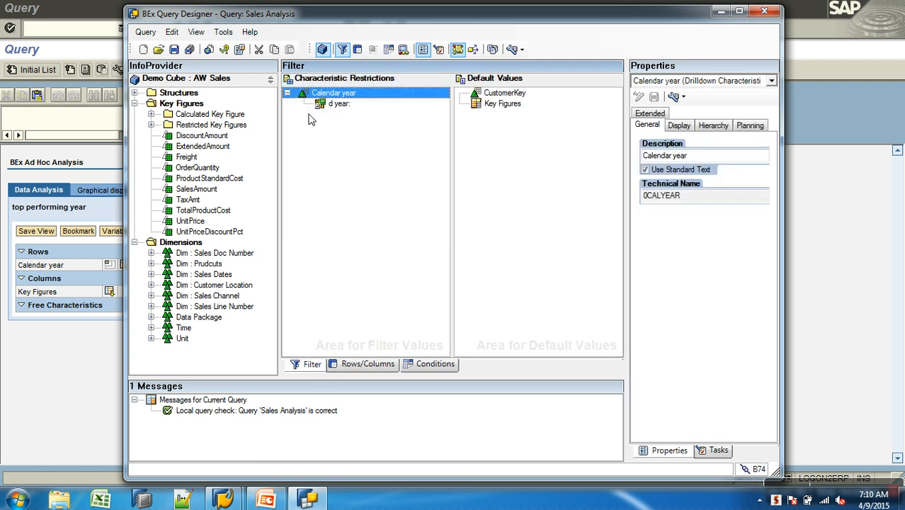
{"action": "left_click", "coordinate": [341, 104]}
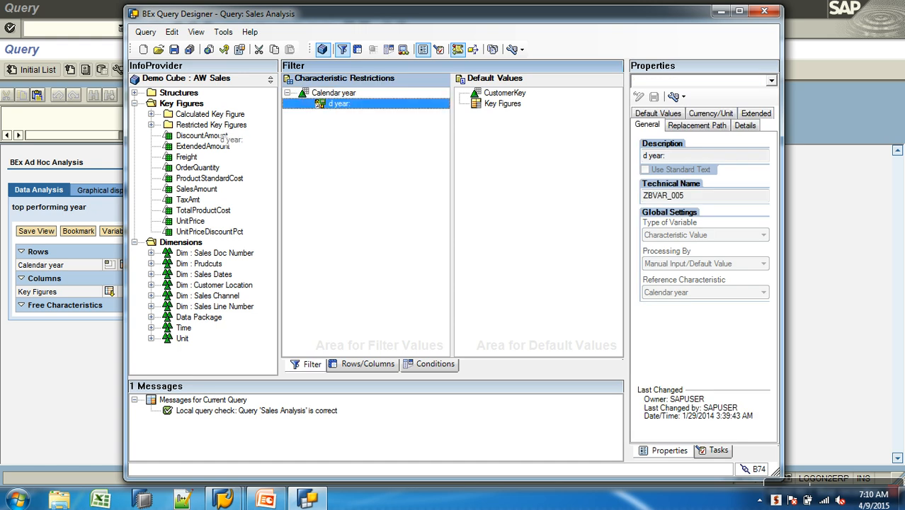
{"action": "key", "text": "Delete"}
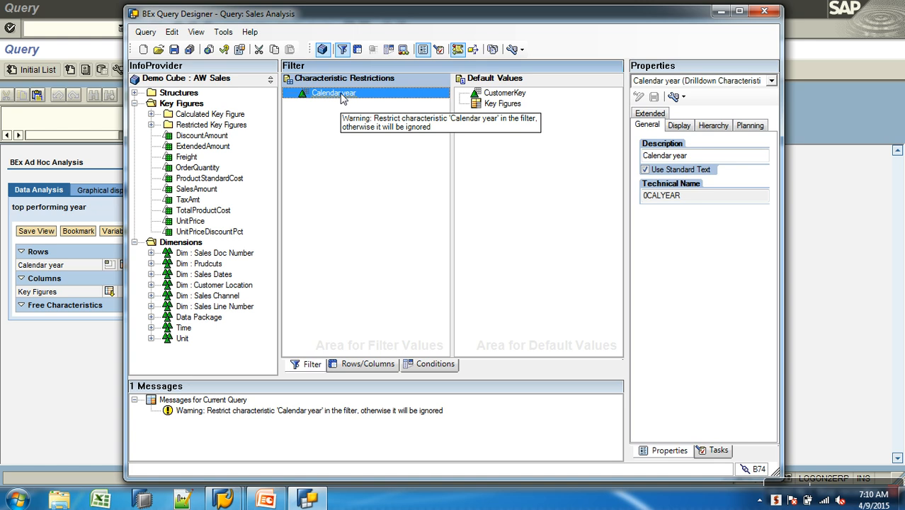
Restrict Calendar year in the filter, showing Variables as the selection source, and start a new variable
{"action": "right_click", "coordinate": [342, 99]}
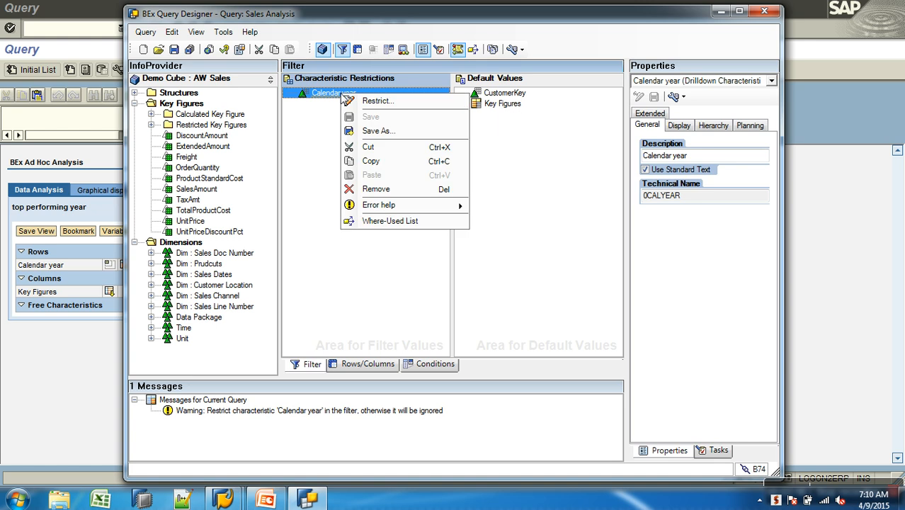
{"action": "left_click", "coordinate": [369, 101]}
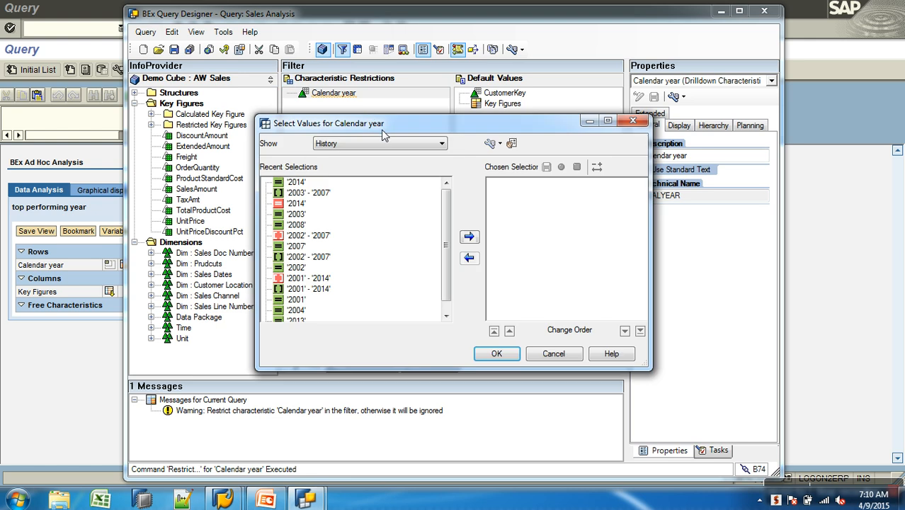
{"action": "left_click", "coordinate": [382, 143]}
{"action": "left_click", "coordinate": [350, 191]}
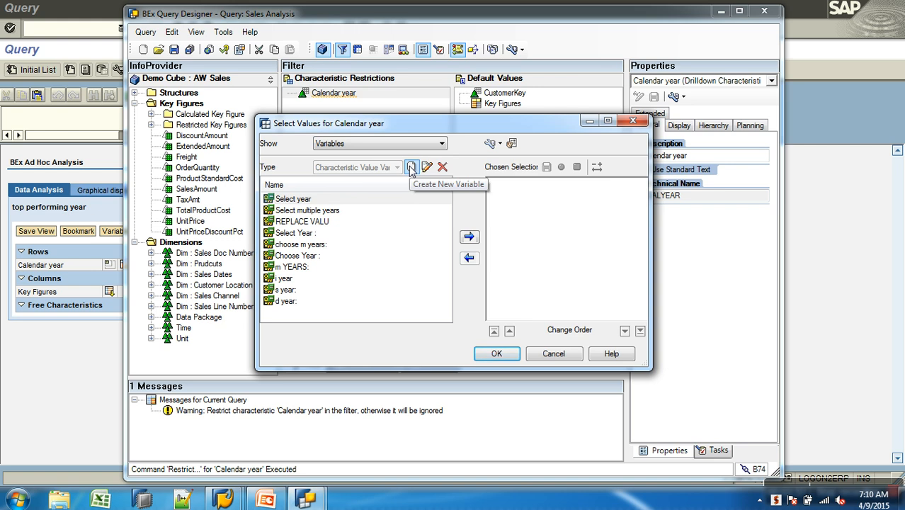
{"action": "left_click", "coordinate": [411, 168]}
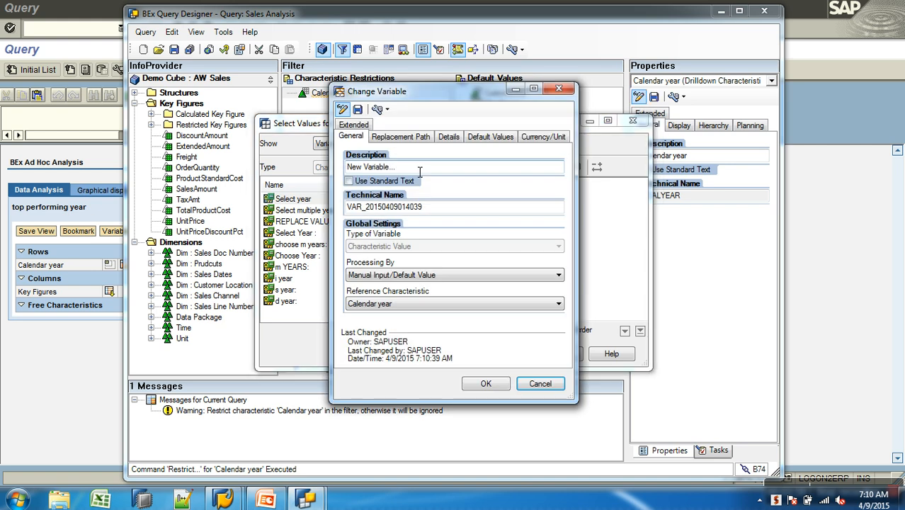
Set the new variable's description to "Replace Result from top query" and its technical name to ZRYEAR
{"action": "type", "text": "From"}
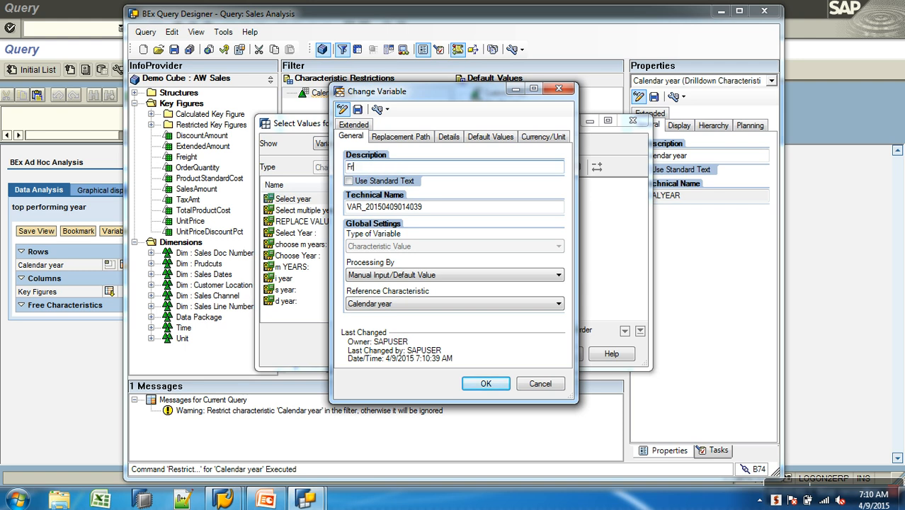
{"action": "key", "text": "BackSpace"}
{"action": "key", "text": "BackSpace"}
{"action": "key", "text": "BackSpace"}
{"action": "key", "text": "BackSpace"}
{"action": "type", "text": "Replace Result from top query"}
{"action": "double_click", "coordinate": [442, 206]}
{"action": "type", "text": "ZRYEAR"}
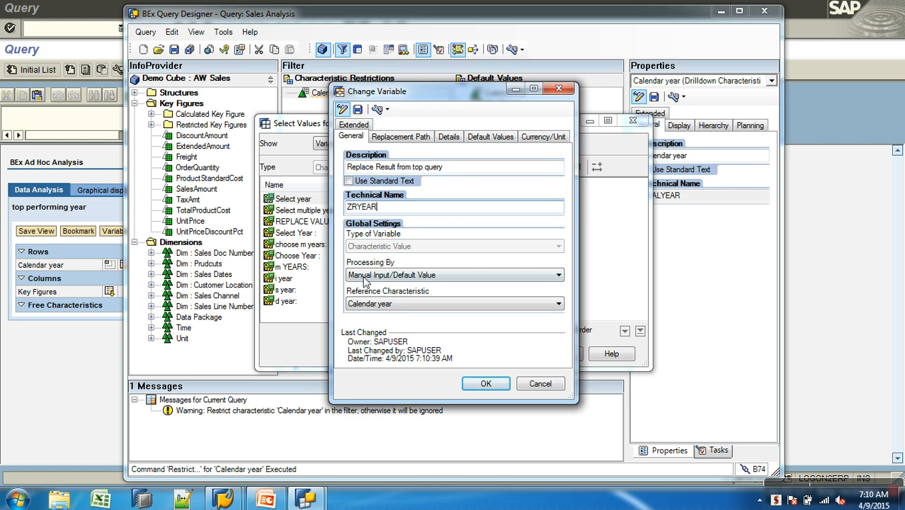
Set the variable's processing to Replacement Path and choose TOPYEAR from the history as the replacement query
{"action": "left_click", "coordinate": [403, 276]}
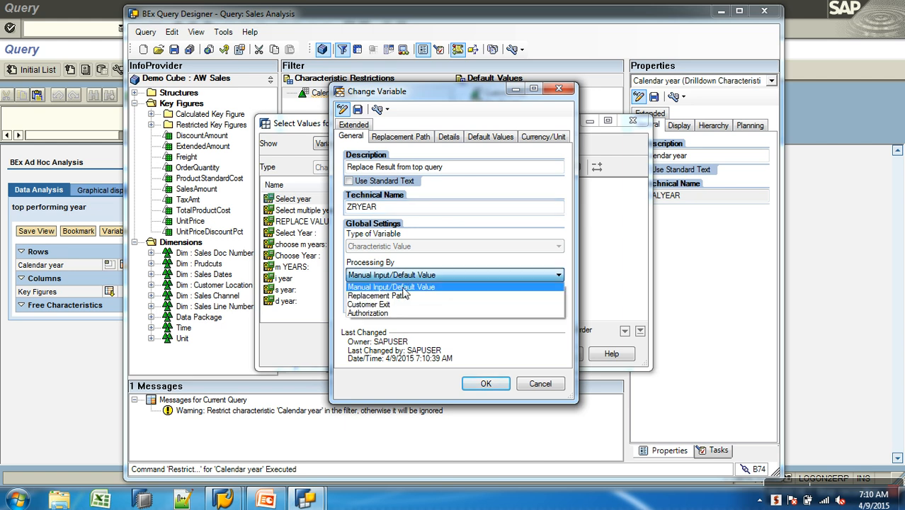
{"action": "left_click", "coordinate": [405, 294]}
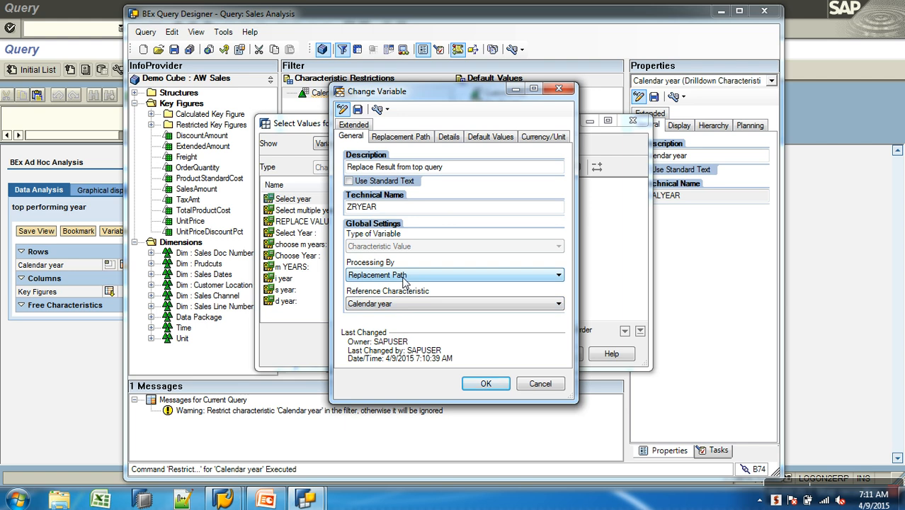
{"action": "left_click", "coordinate": [417, 139]}
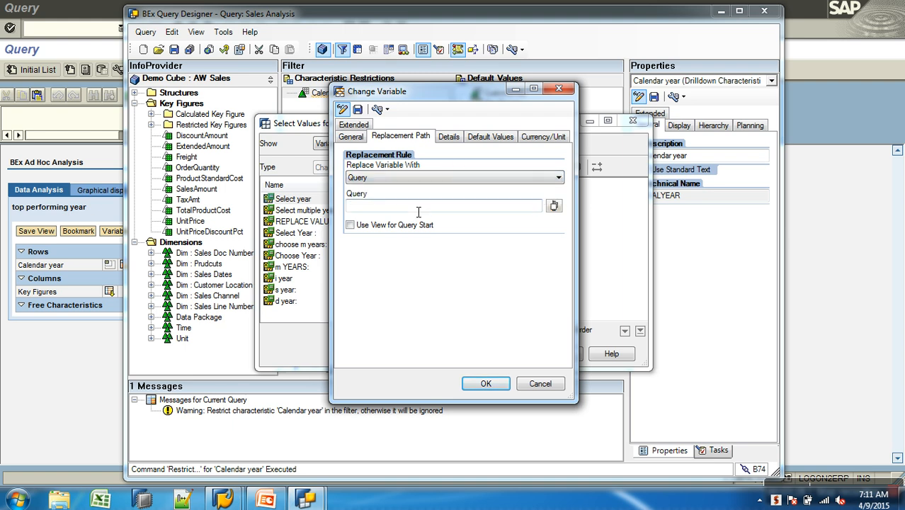
{"action": "left_click", "coordinate": [553, 206]}
{"action": "left_click", "coordinate": [376, 182]}
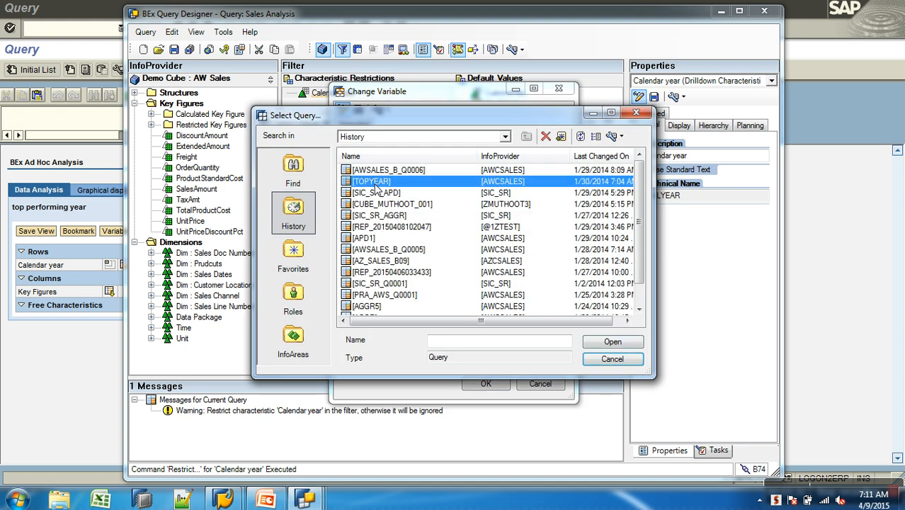
{"action": "left_click", "coordinate": [612, 342]}
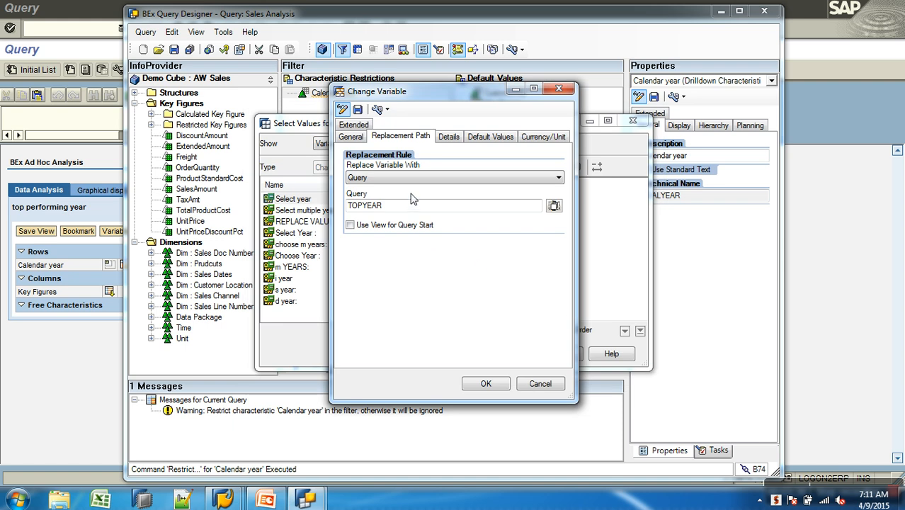
{"action": "left_click_drag", "start_coordinate": [393, 206], "coordinate": [347, 207]}
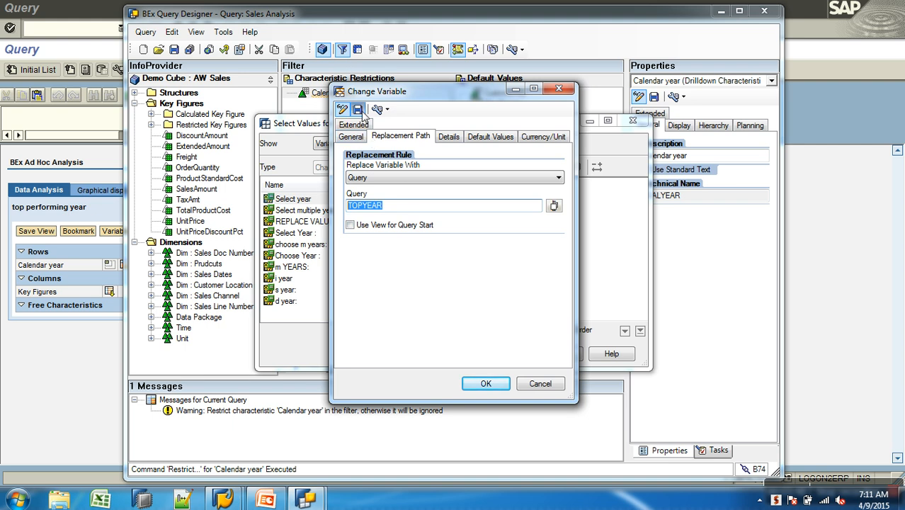
Save the new variable and accept its definition
{"action": "left_click", "coordinate": [359, 112]}
{"action": "left_click", "coordinate": [463, 283]}
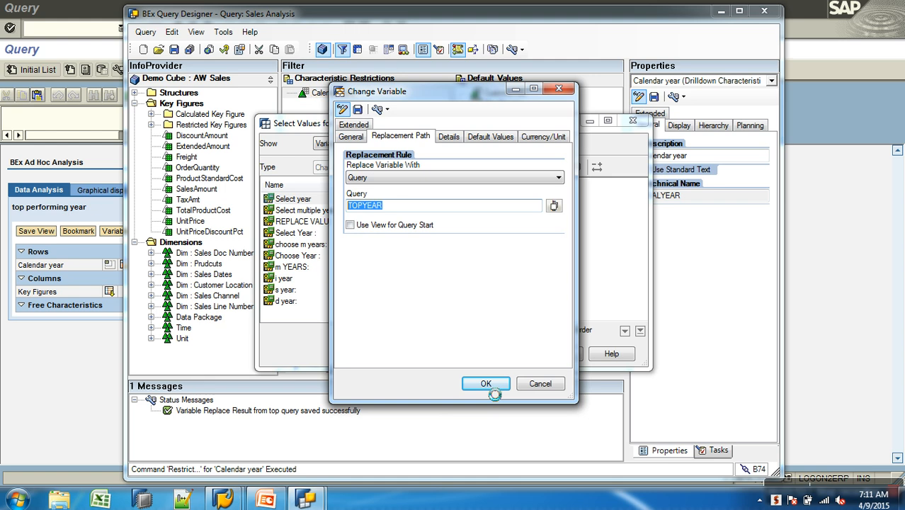
{"action": "left_click", "coordinate": [485, 382]}
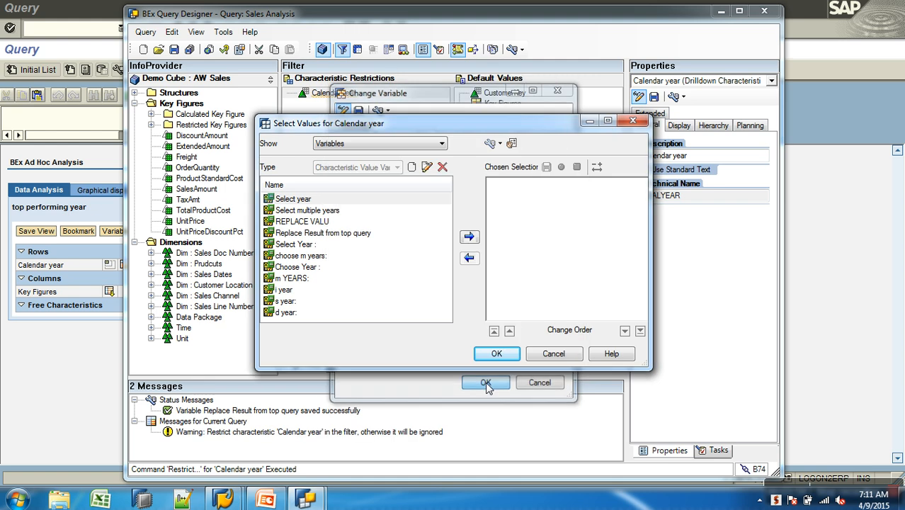
Assign the "Replace Result from top query" variable to the Calendar year restriction and save the query
{"action": "left_click", "coordinate": [358, 232]}
{"action": "left_click", "coordinate": [469, 237]}
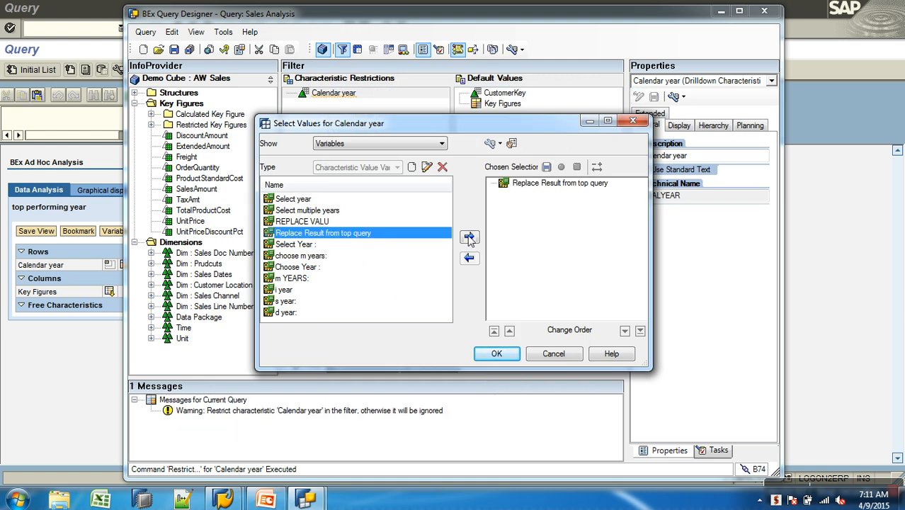
{"action": "left_click", "coordinate": [497, 354]}
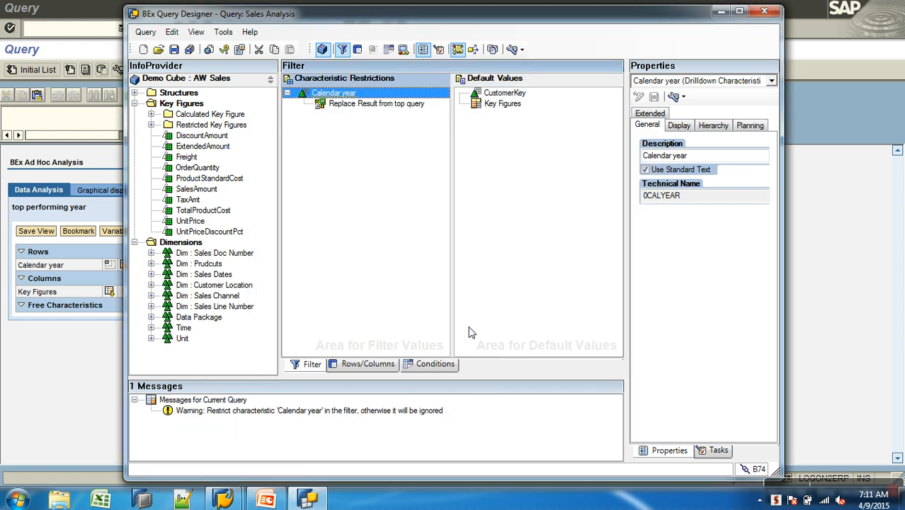
{"action": "left_click", "coordinate": [174, 49]}
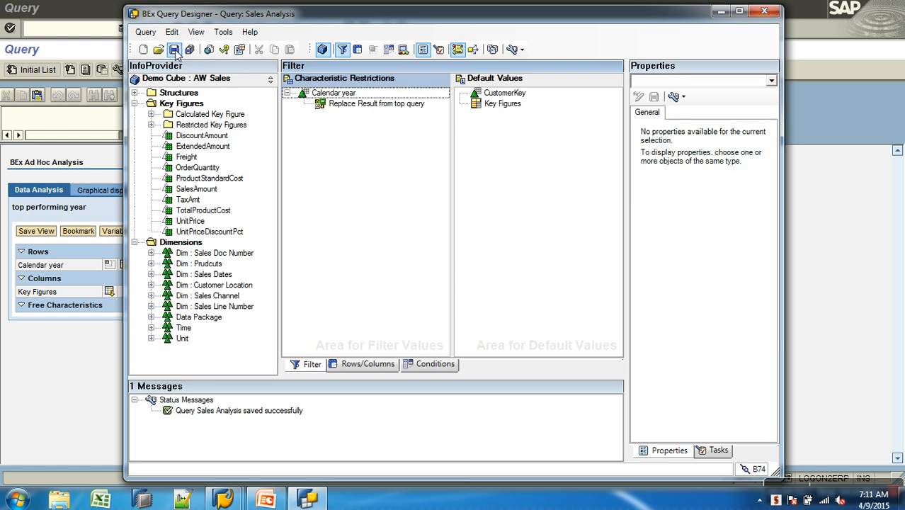
Return from the top performing year result to the Query Monitor and switch back to BEx Query Designer
{"action": "left_click", "coordinate": [68, 389]}
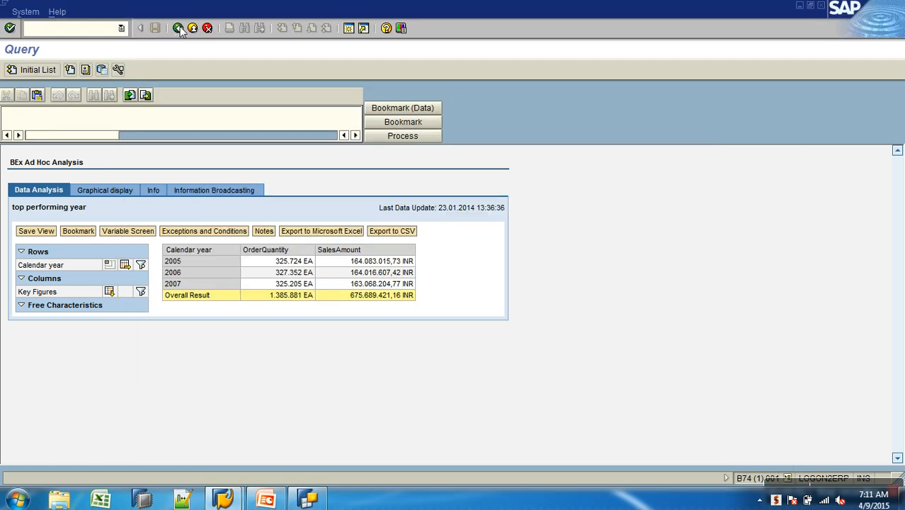
{"action": "left_click", "coordinate": [179, 28]}
{"action": "left_click", "coordinate": [309, 500]}
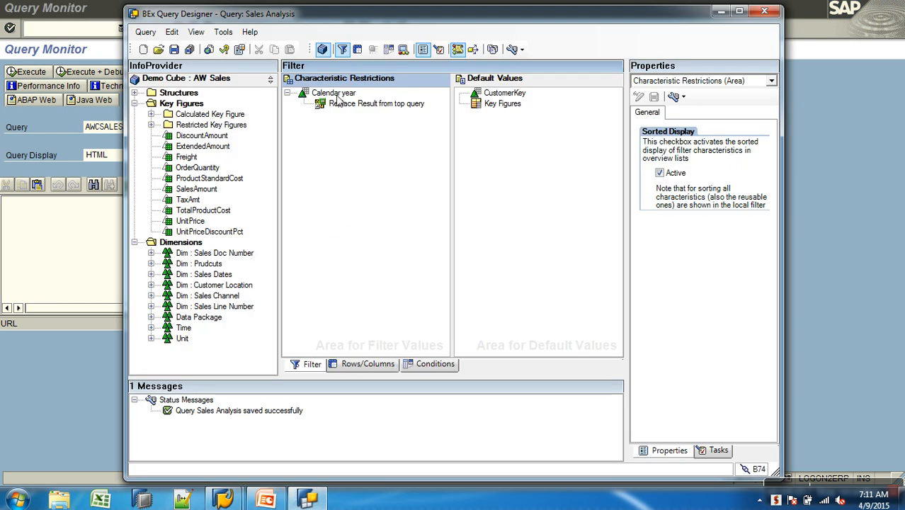
Try moving Calendar year from Characteristic Restrictions to Default Values, and check its placement in the rows and columns layout
{"action": "left_click_drag", "start_coordinate": [340, 99], "coordinate": [504, 135]}
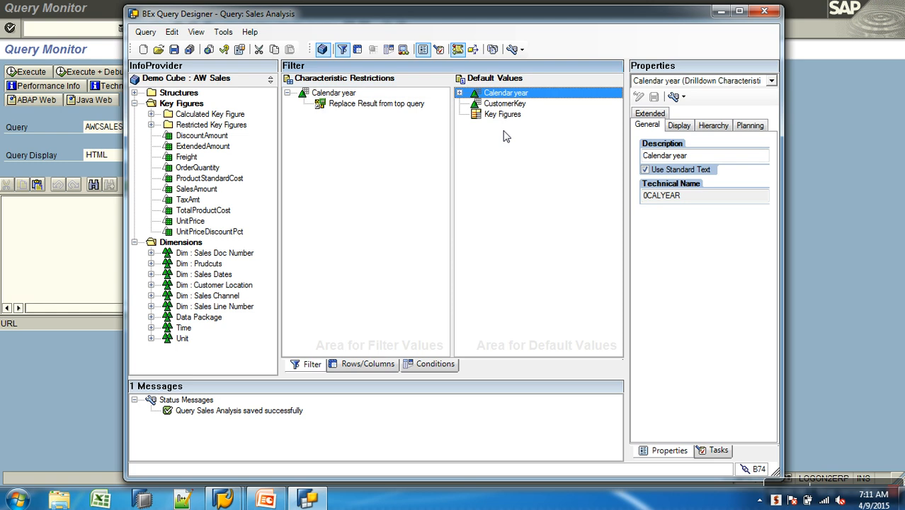
{"action": "left_click_drag", "start_coordinate": [330, 98], "coordinate": [240, 133]}
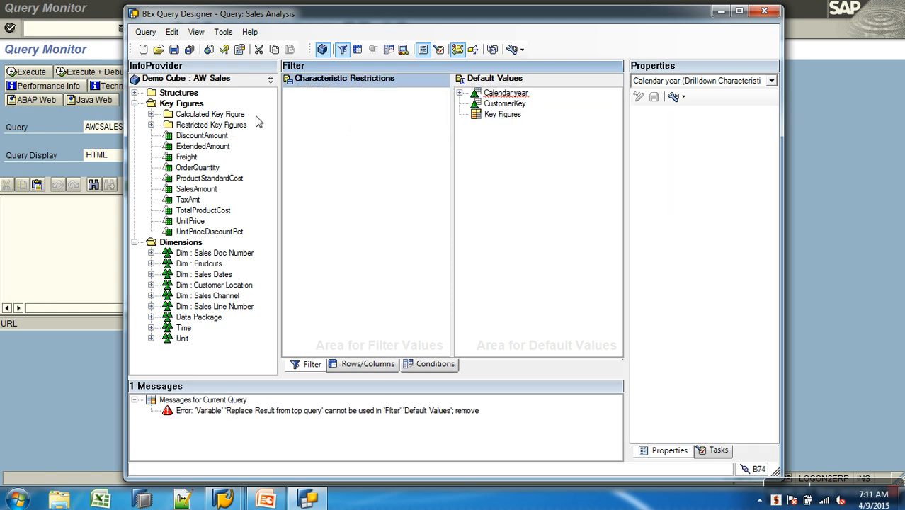
{"action": "left_click", "coordinate": [460, 93]}
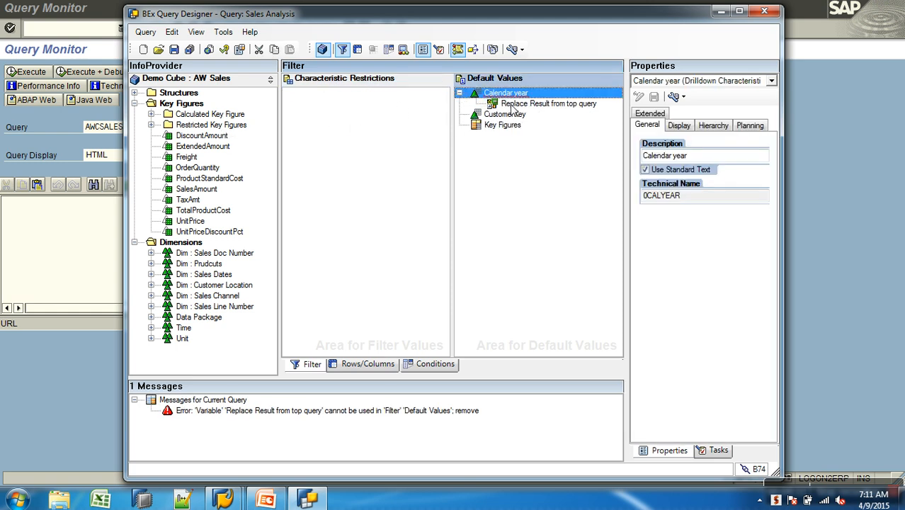
{"action": "left_click", "coordinate": [364, 364]}
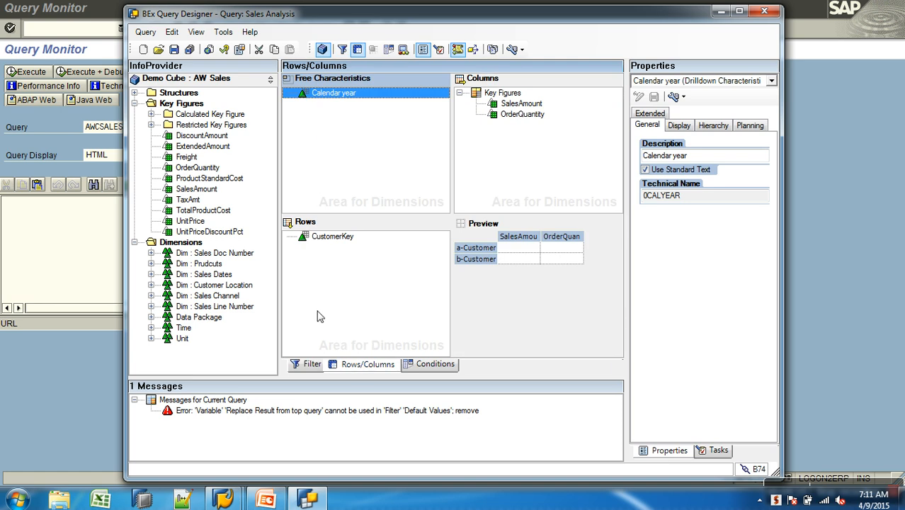
{"action": "left_click", "coordinate": [299, 368]}
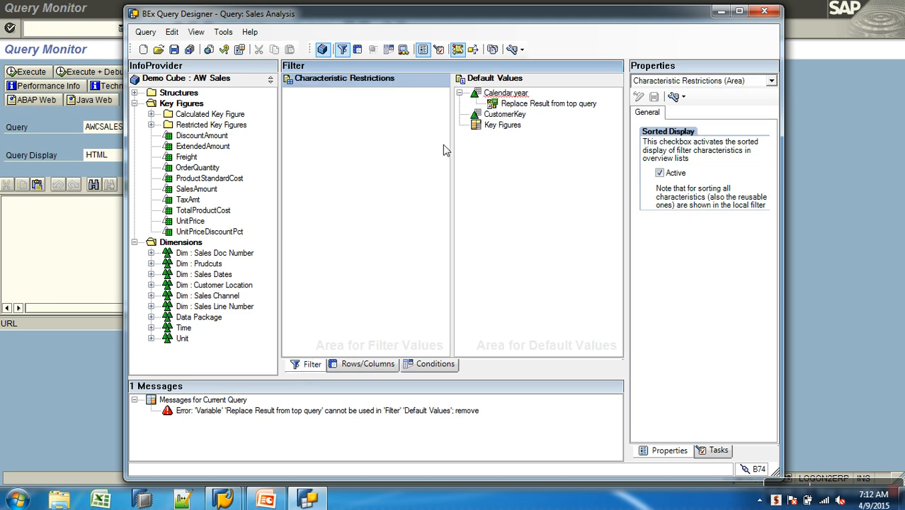
Put Calendar year back under Characteristic Restrictions and remove it from Default Values
{"action": "left_click", "coordinate": [493, 95]}
{"action": "left_click_drag", "start_coordinate": [494, 95], "coordinate": [356, 142]}
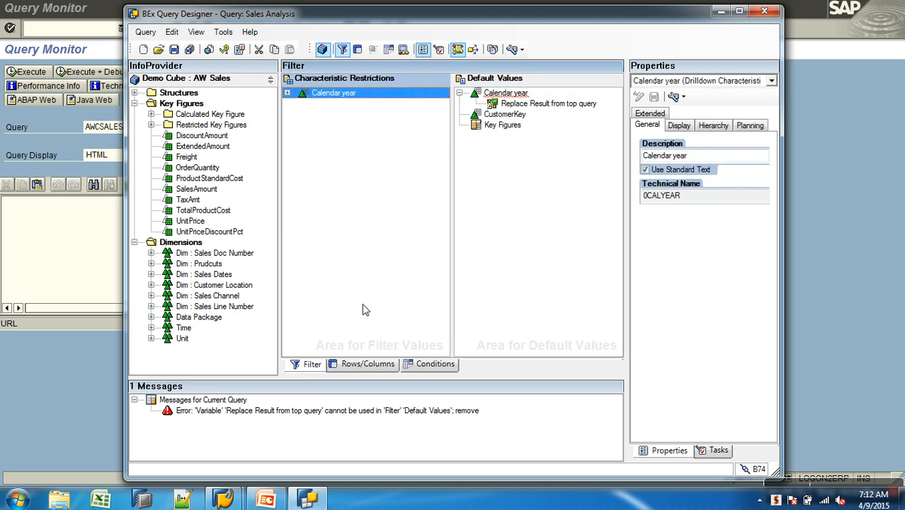
{"action": "left_click_drag", "start_coordinate": [501, 95], "coordinate": [240, 177]}
Add Calendar year from the Time dimension to Free Characteristics and save the Sales Analysis query
{"action": "left_click", "coordinate": [352, 369]}
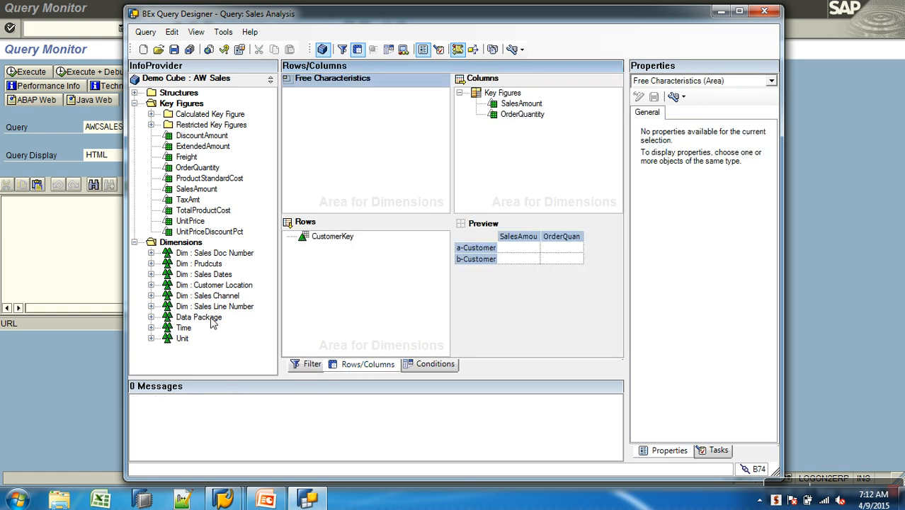
{"action": "left_click", "coordinate": [151, 327]}
{"action": "left_click_drag", "start_coordinate": [212, 328], "coordinate": [345, 136]}
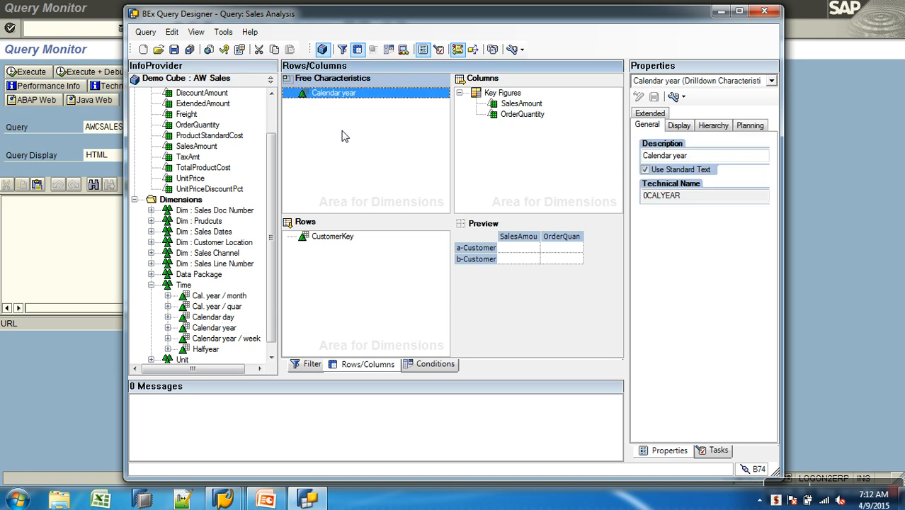
{"action": "left_click", "coordinate": [174, 49]}
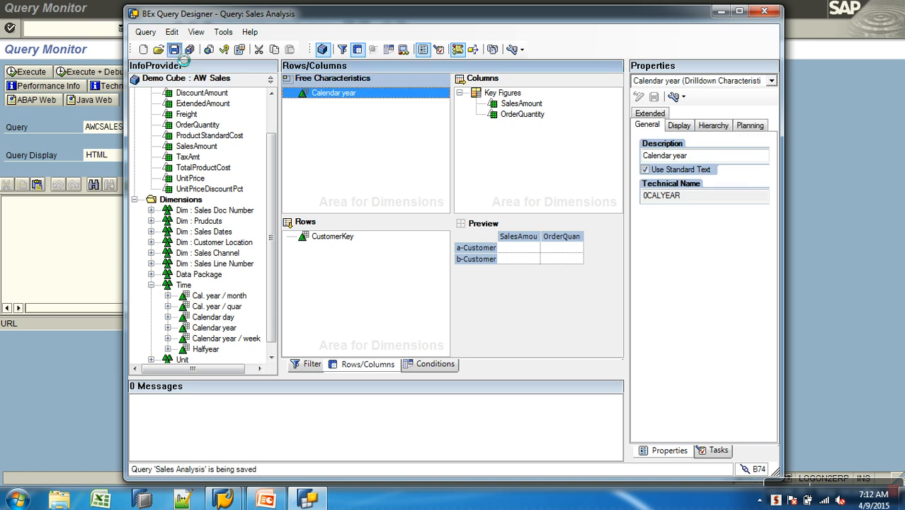
{"action": "left_click", "coordinate": [69, 369]}
{"action": "left_click", "coordinate": [309, 500]}
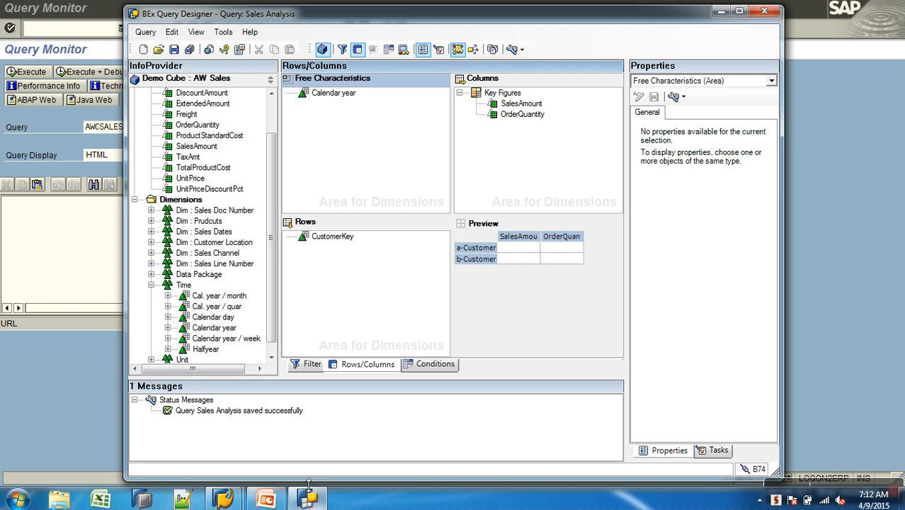
Execute AWCSALES/AWSALES_B_Q0006 in the SAP Query Monitor and drill down by Calendar year in the rows
{"action": "left_click", "coordinate": [96, 343]}
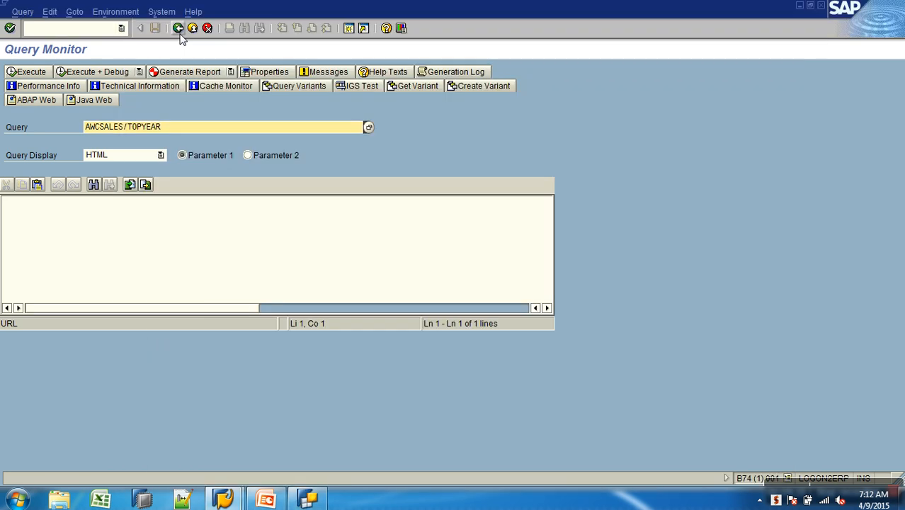
{"action": "double_click", "coordinate": [161, 126]}
{"action": "key", "text": "BackSpace"}
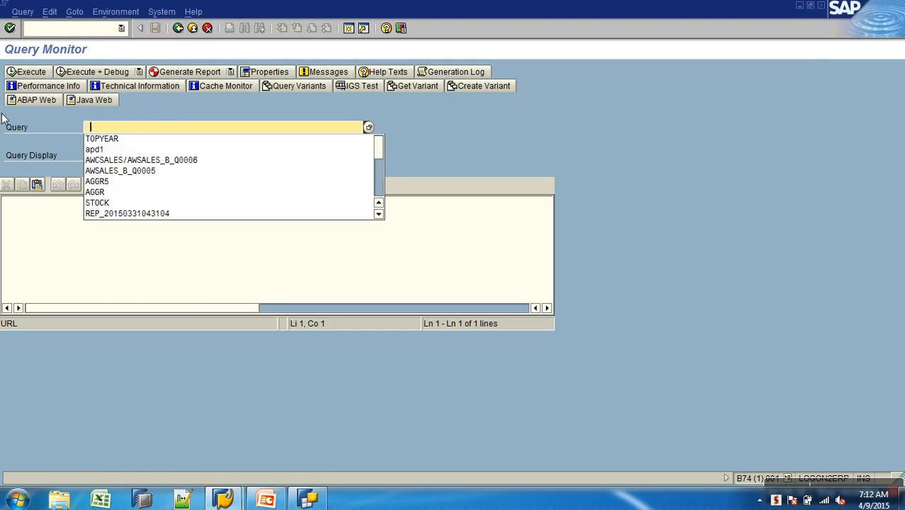
{"action": "left_click", "coordinate": [173, 161]}
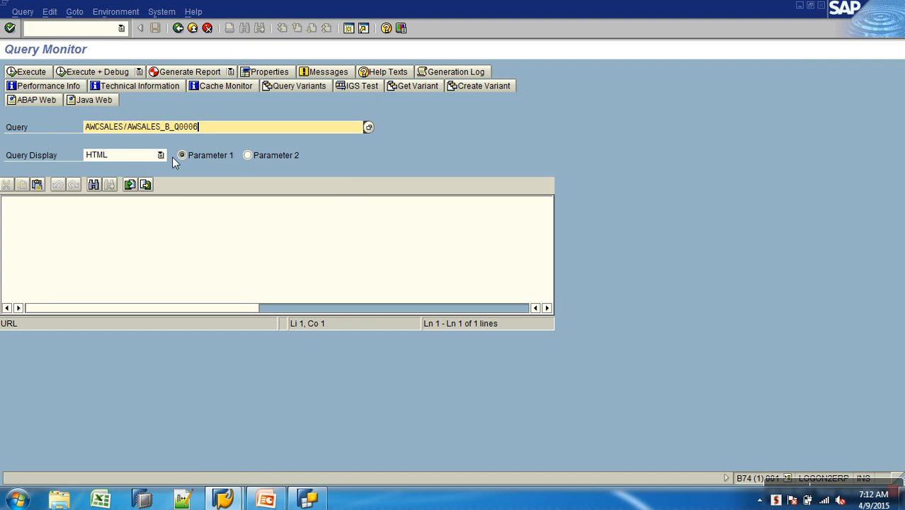
{"action": "left_click", "coordinate": [36, 72]}
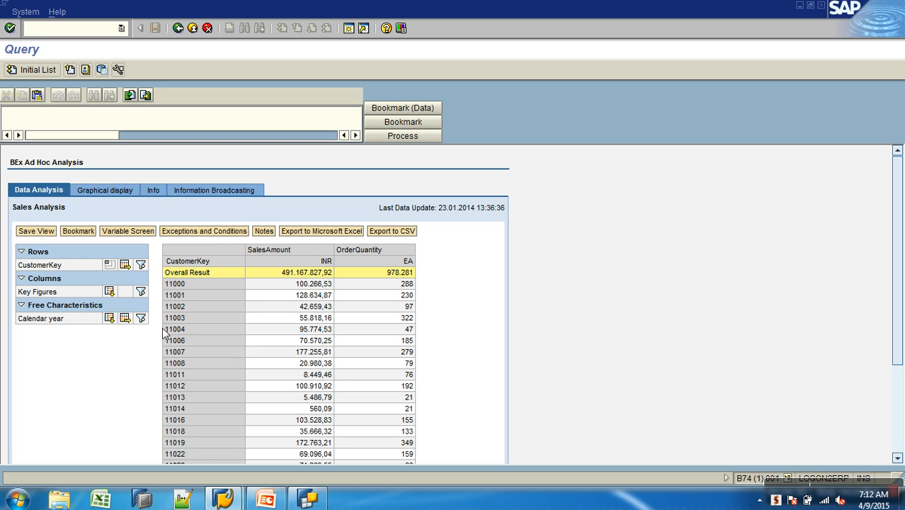
{"action": "left_click", "coordinate": [119, 320]}
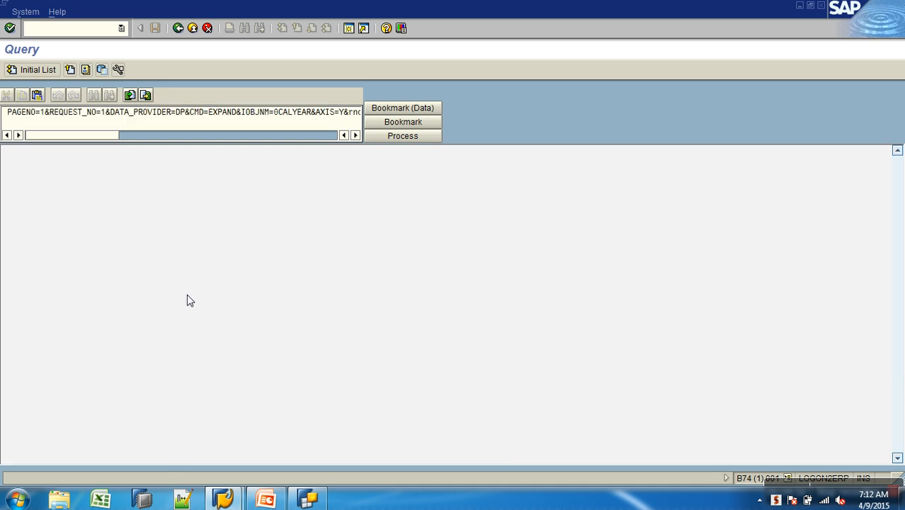
{"action": "scroll", "coordinate": [189, 289], "scroll_direction": "down", "scroll_amount": 3}
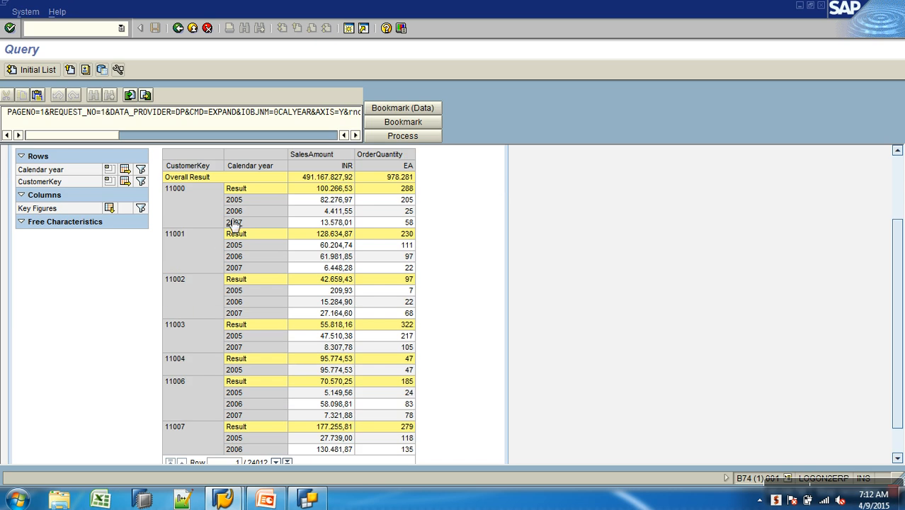